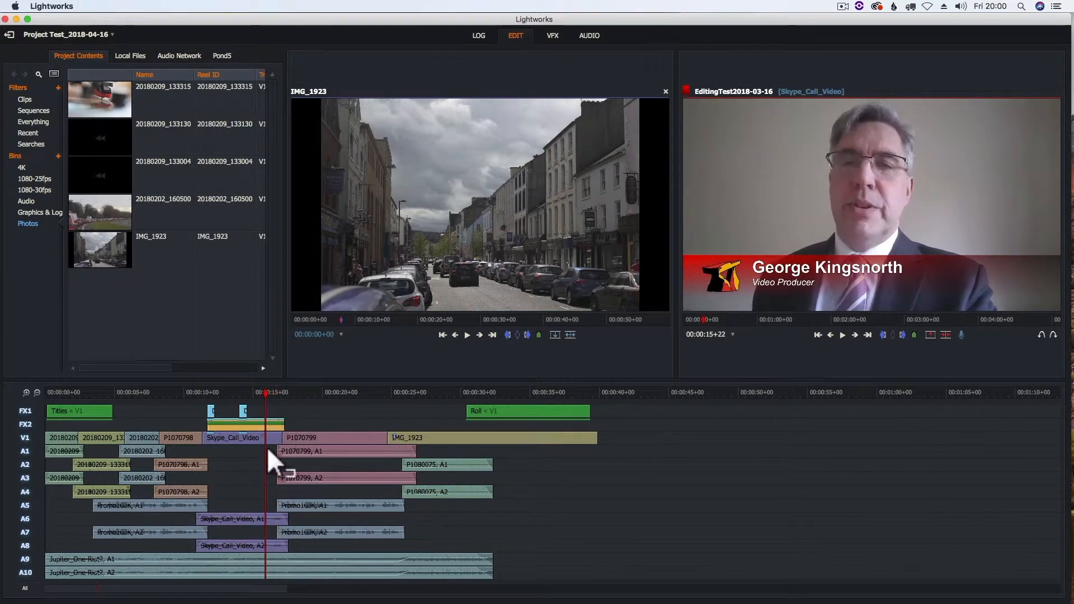
# - Deselect every timeline track except FX2: FX1, V1 and audio tracks A1 to A10
pyautogui.click(245, 391)
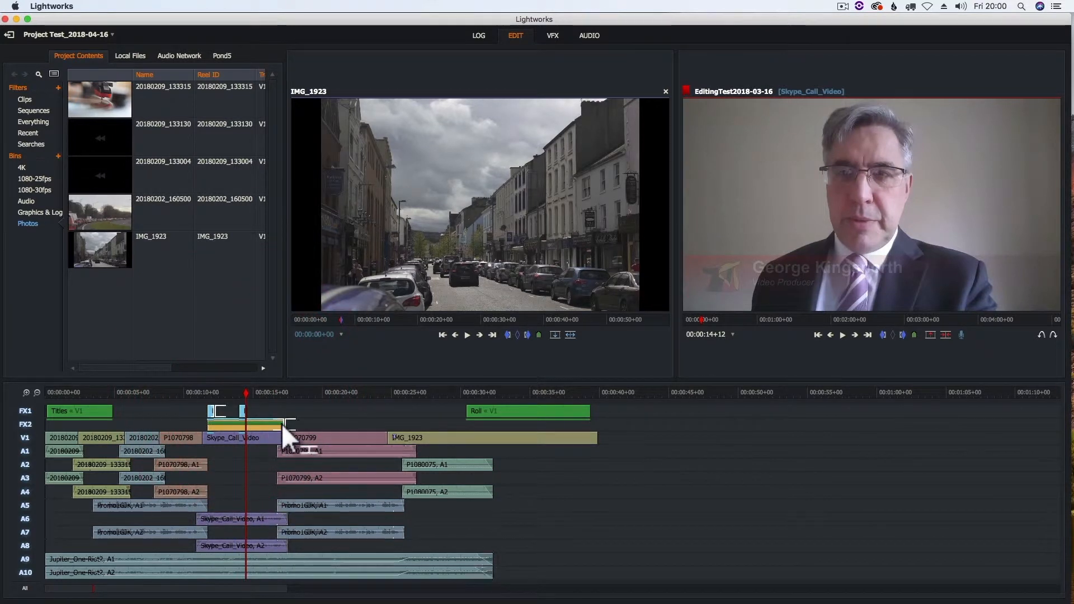
pyautogui.click(24, 411)
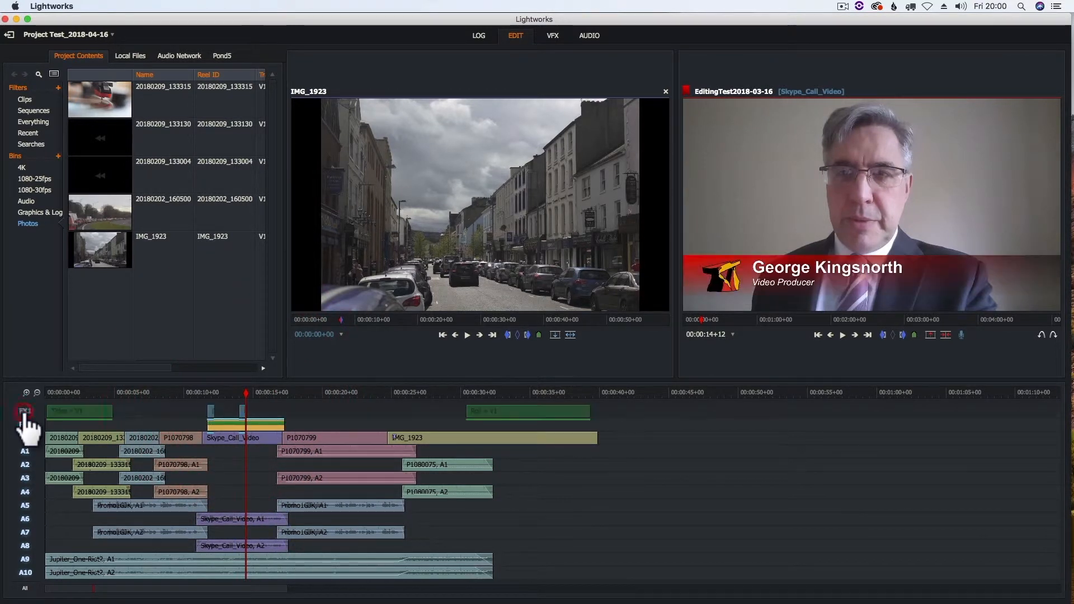
pyautogui.click(24, 442)
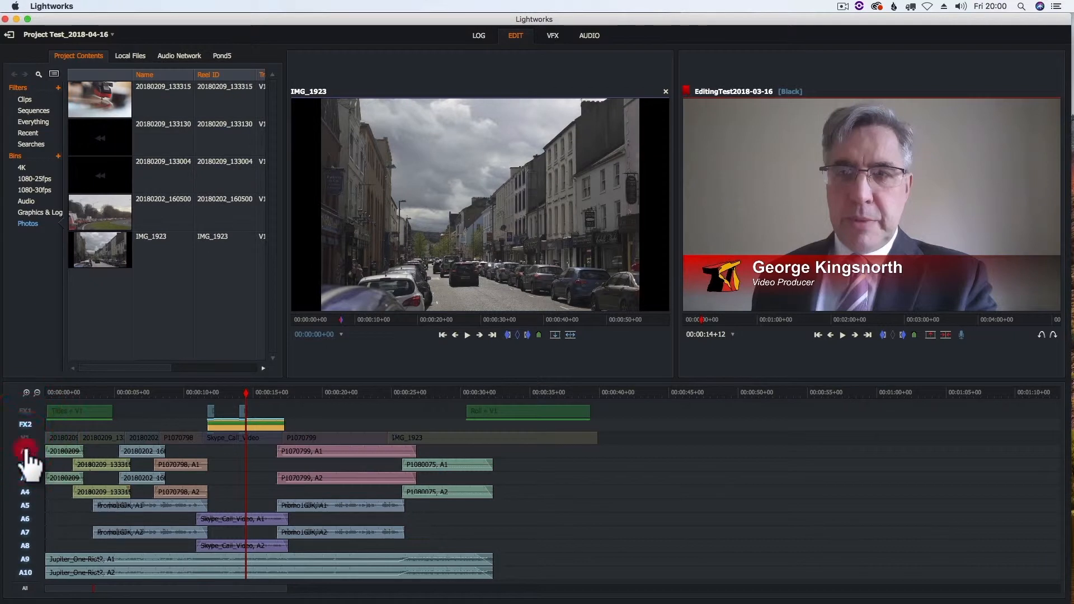
pyautogui.click(24, 451)
pyautogui.click(24, 464)
pyautogui.click(25, 477)
pyautogui.click(25, 492)
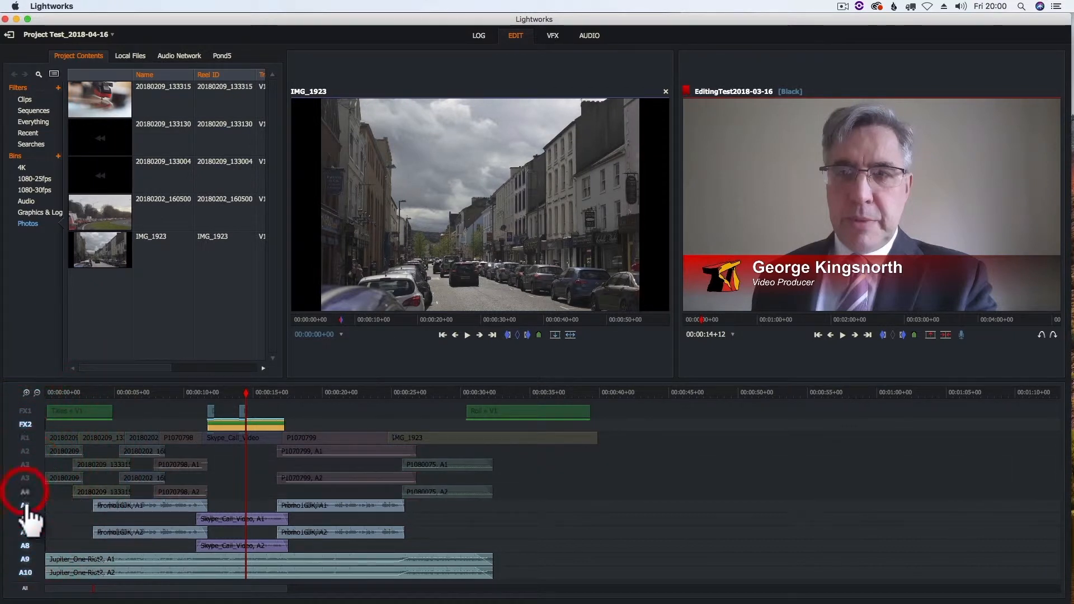
pyautogui.click(25, 505)
pyautogui.click(24, 519)
pyautogui.click(25, 532)
pyautogui.click(24, 546)
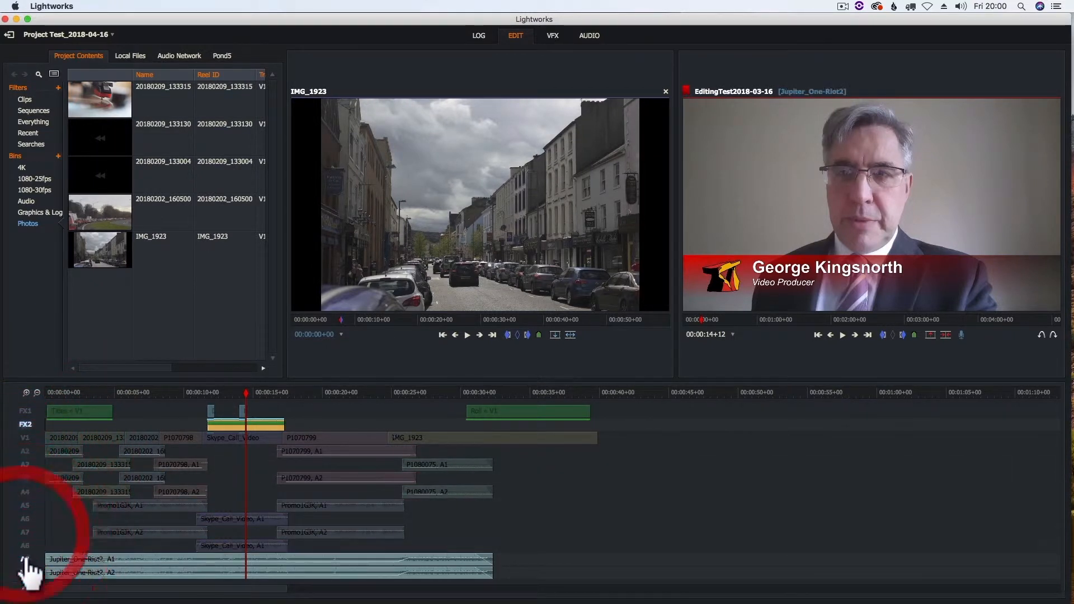
pyautogui.click(24, 559)
pyautogui.click(24, 572)
# - Trim the end of the lower-third title clip on FX2 back to the end of the second dissolve
pyautogui.click(262, 391)
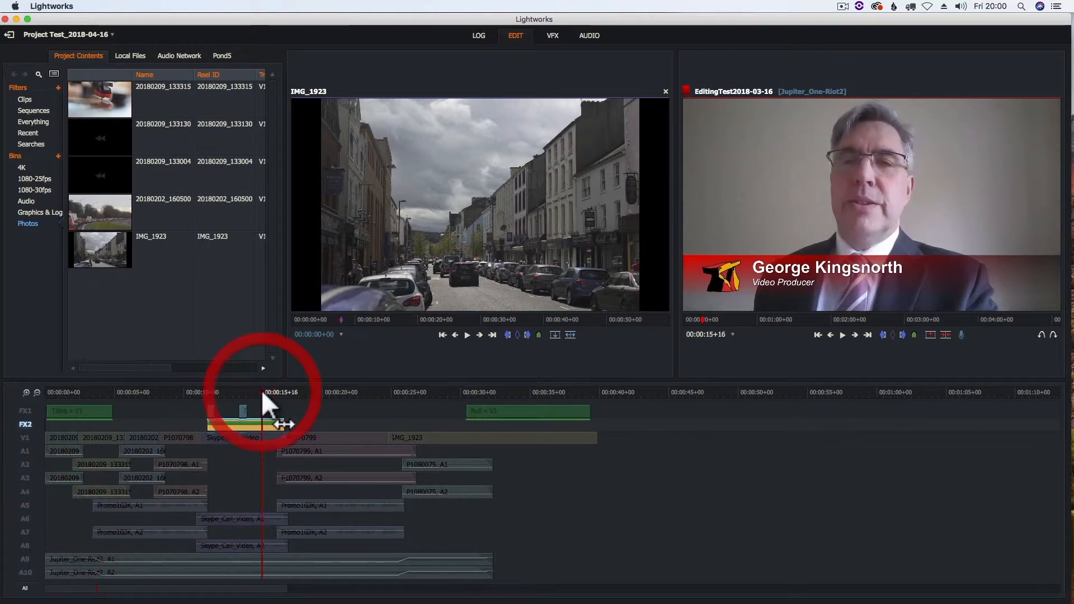
pyautogui.scroll(3, 263, 408)
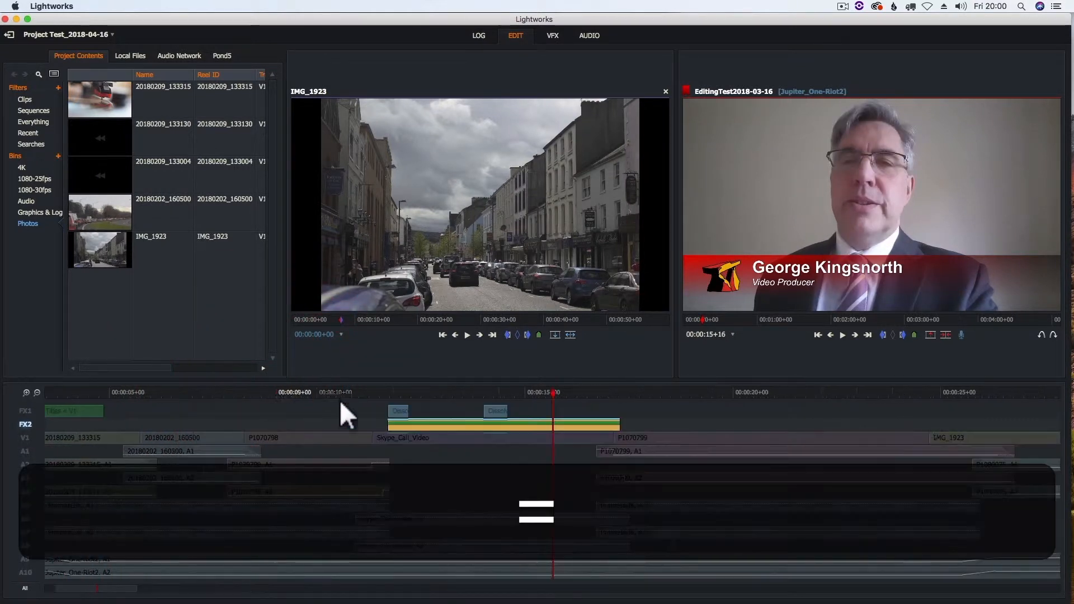
pyautogui.press('=')
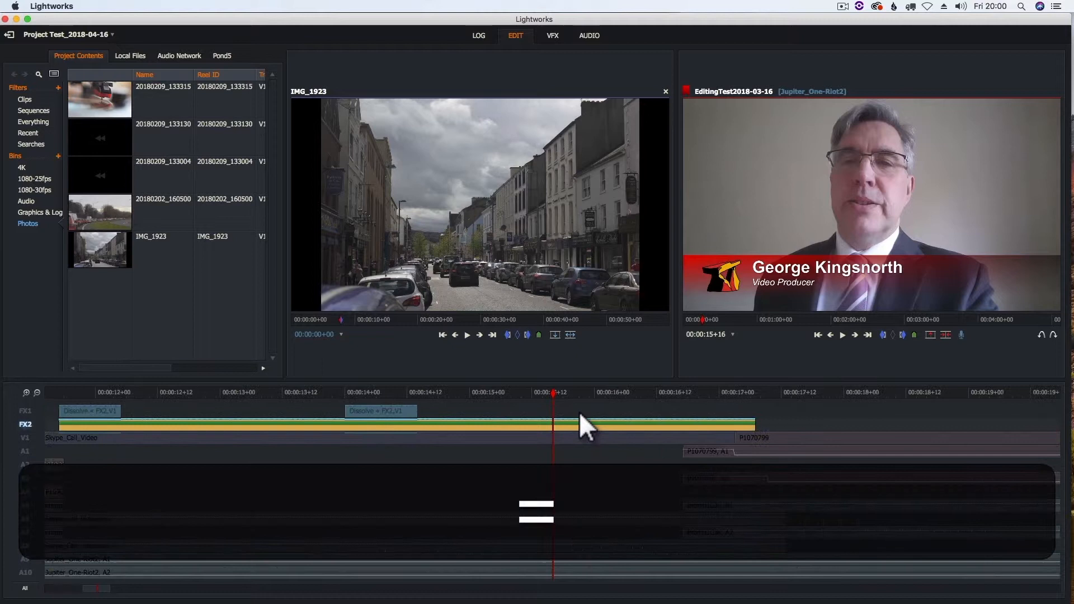
pyautogui.moveTo(754, 422); pyautogui.dragTo(414, 423)
pyautogui.click(418, 423)
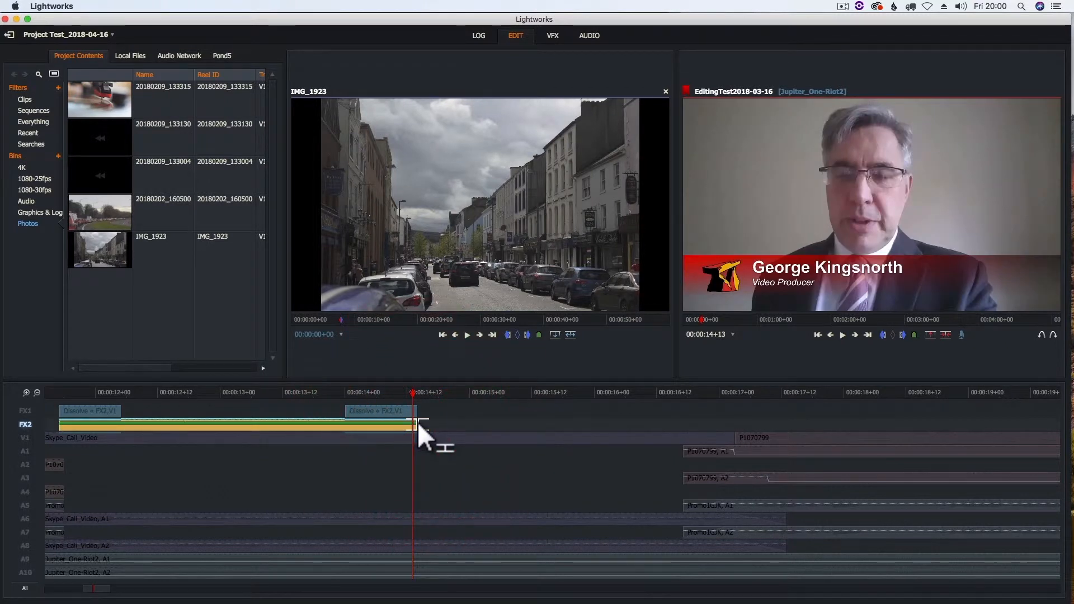
# - Play the sequence from just before the first dissolve to check where the lower-third title ends
pyautogui.press('-')
pyautogui.click(421, 394)
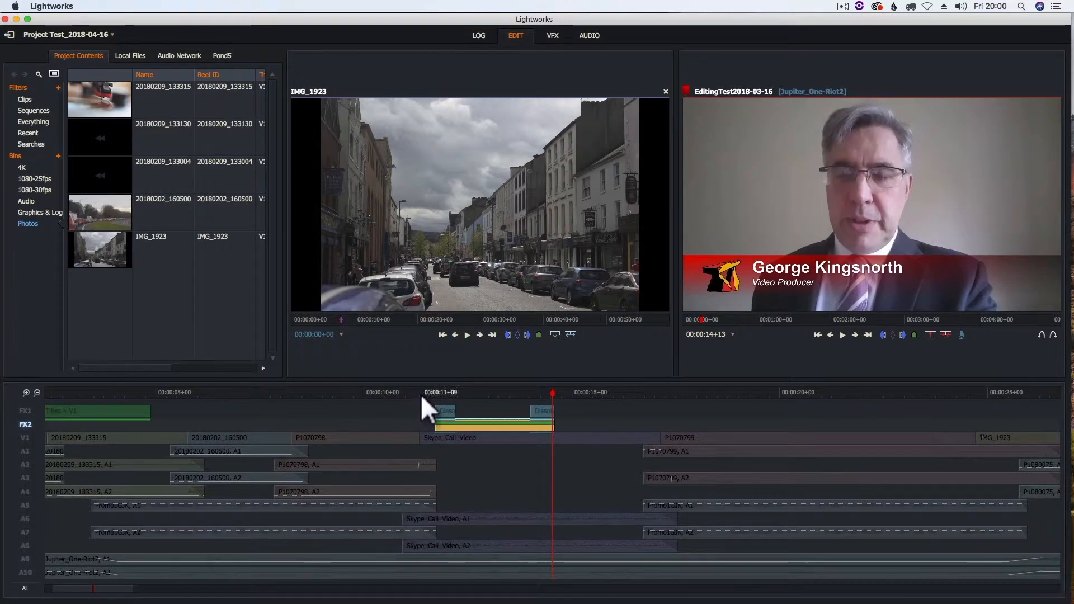
pyautogui.press('space')
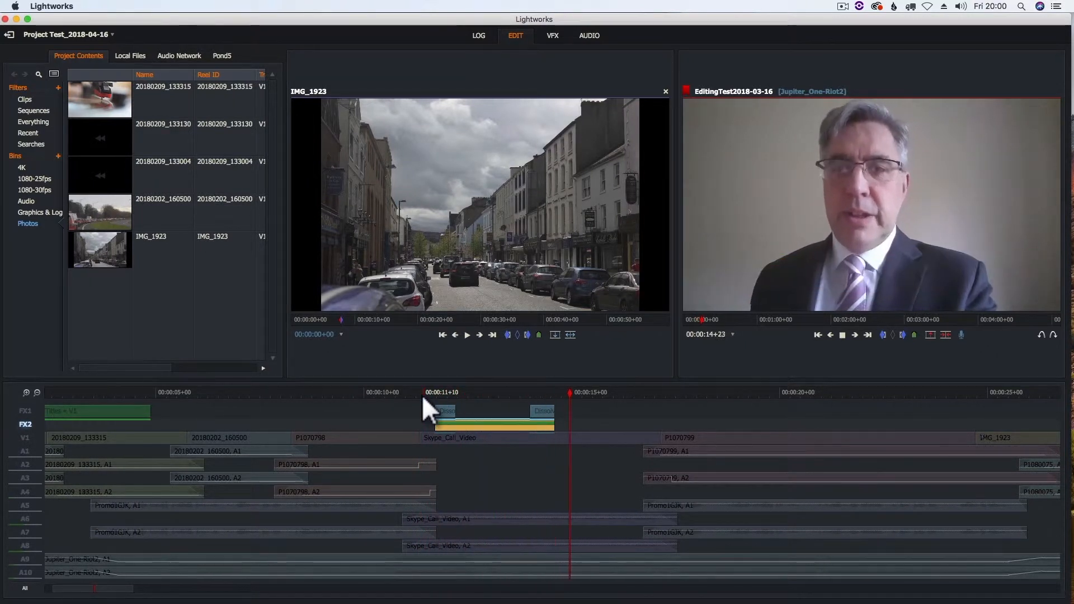
pyautogui.press('space')
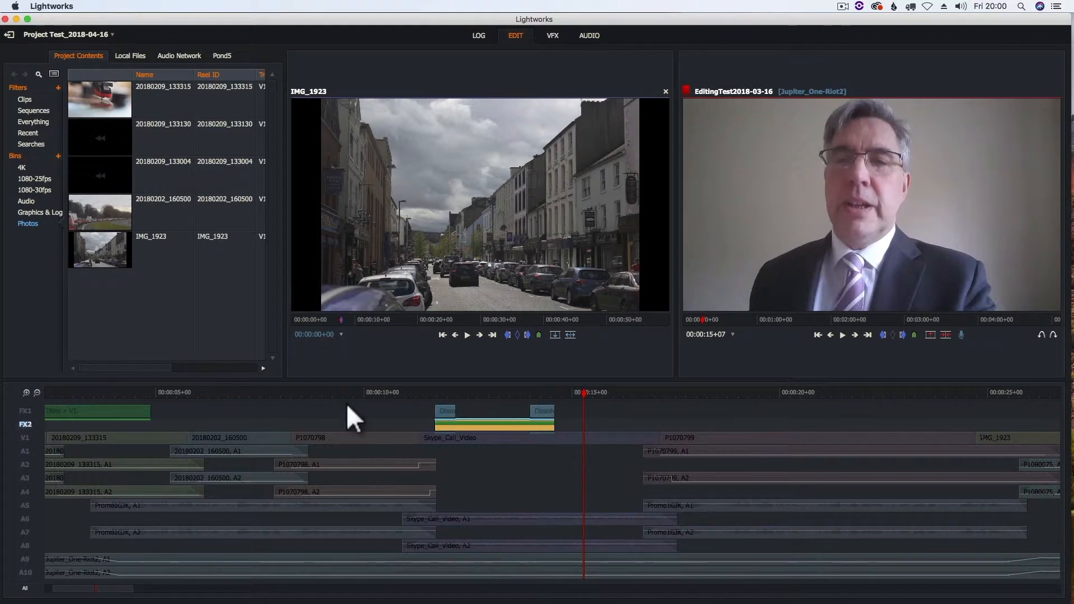
# - Reselect the FX1 track and replay the lower-third section from about 00:00:11+11 with its dissolves
pyautogui.click(424, 394)
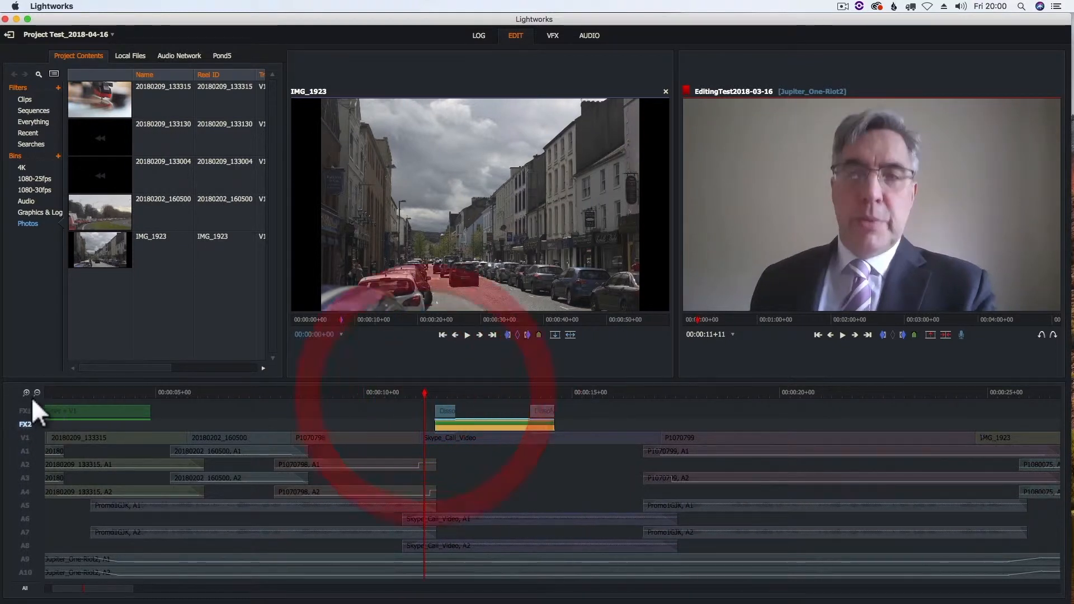
pyautogui.click(25, 413)
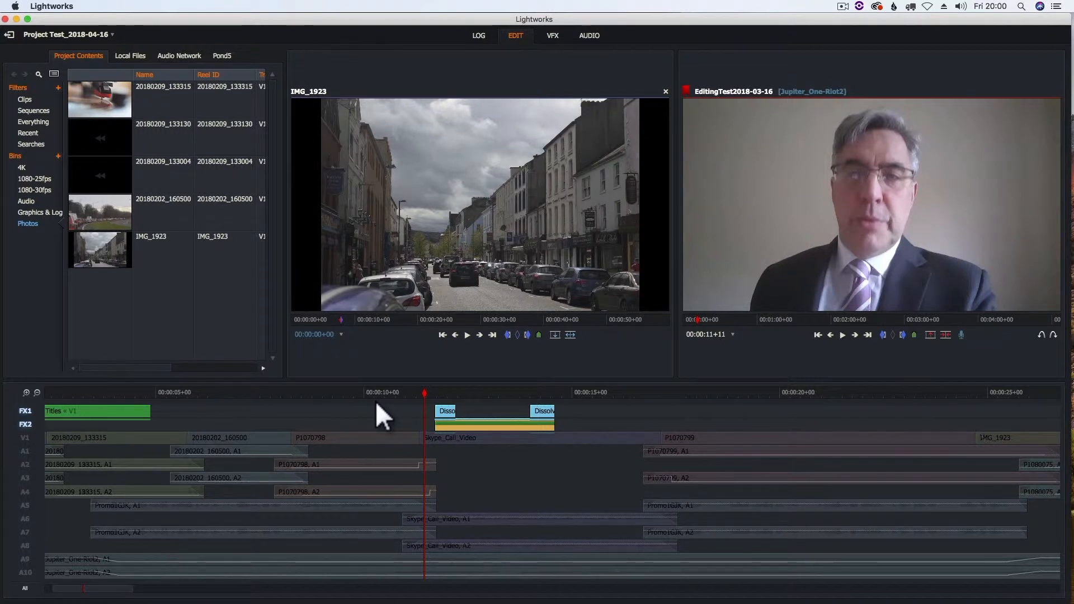
pyautogui.press('space')
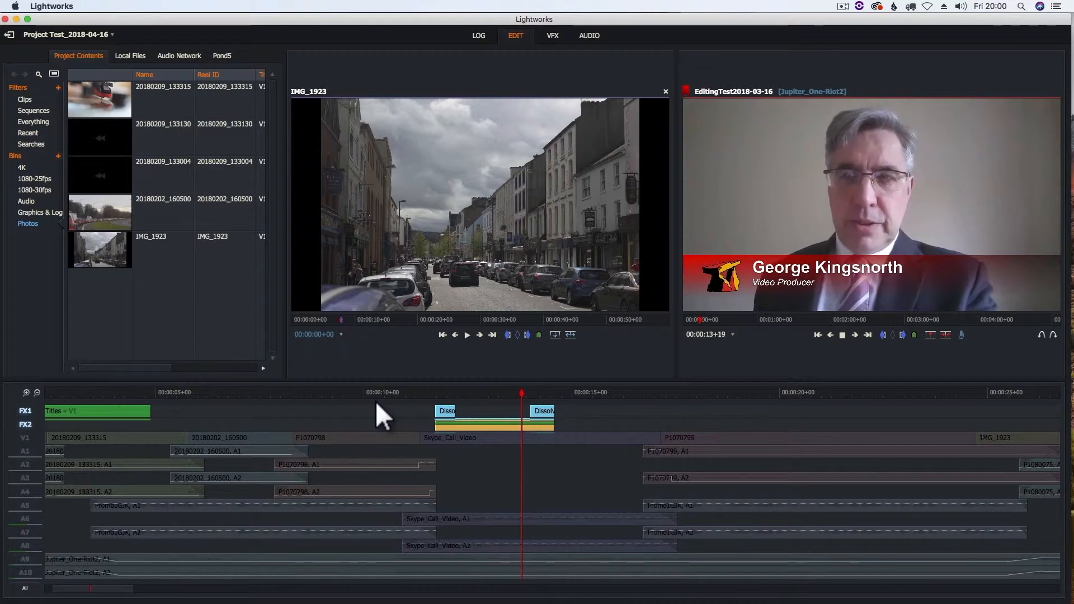
pyautogui.press('space')
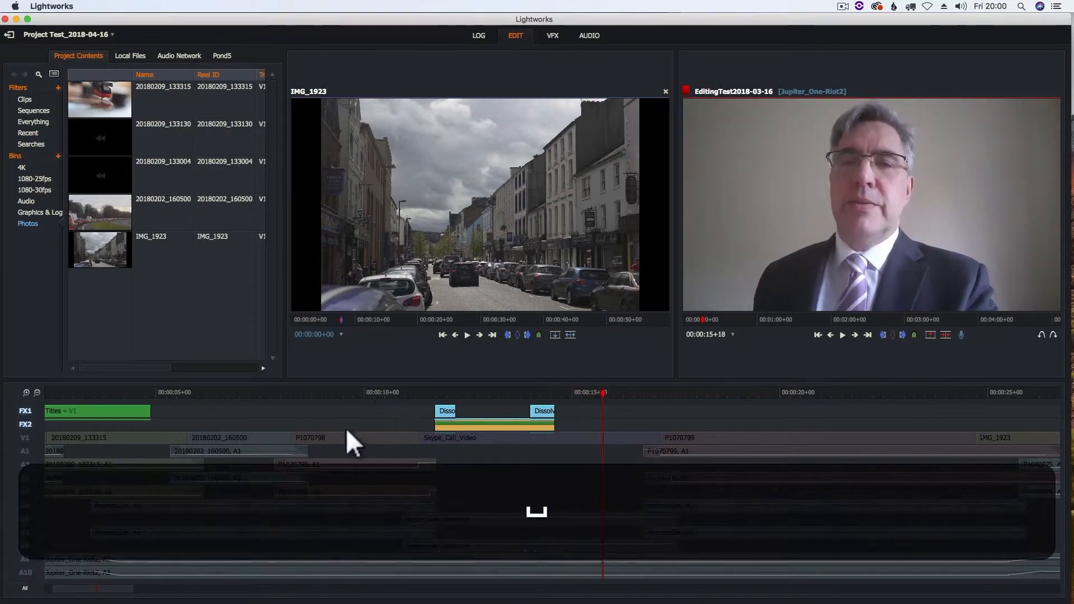
# - Fit the whole sequence in the timeline view and reselect tracks V1 and A1 to A10
pyautogui.moveTo(69, 588); pyautogui.dragTo(50, 588)
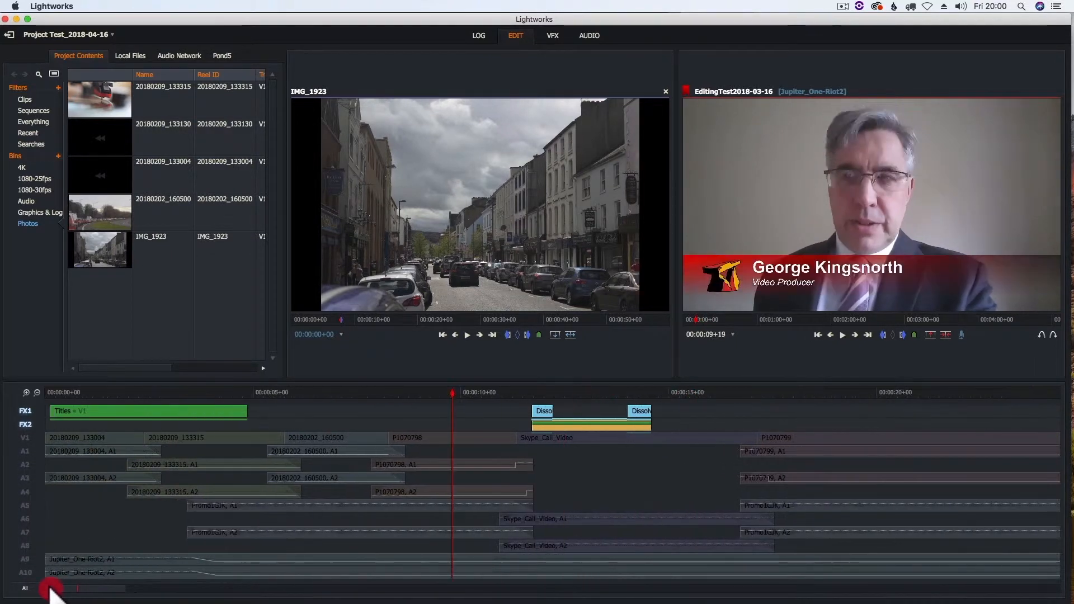
pyautogui.moveTo(123, 590); pyautogui.dragTo(390, 597)
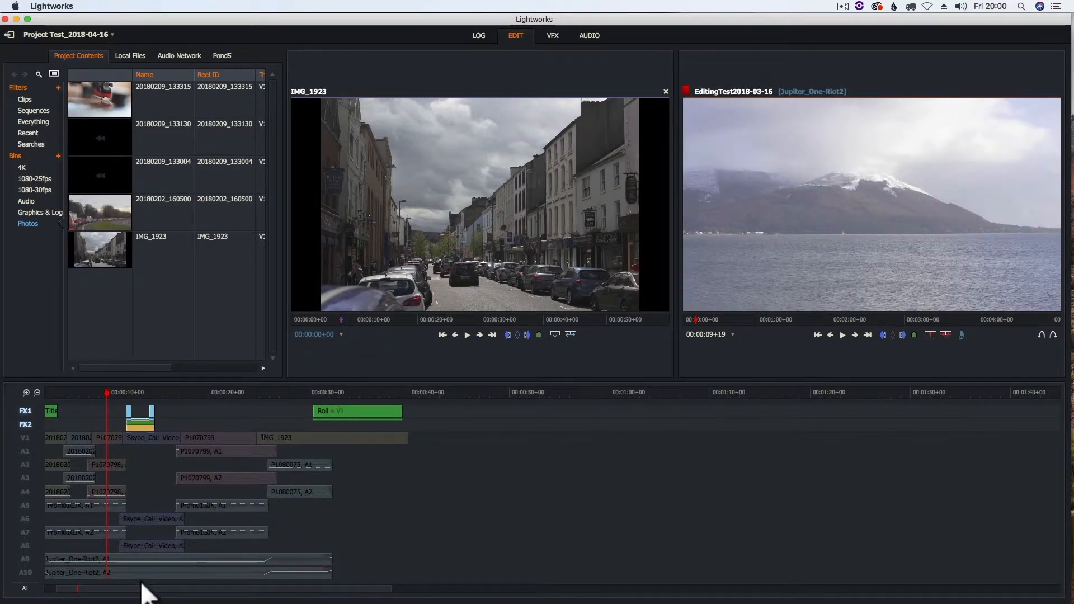
pyautogui.moveTo(144, 588); pyautogui.dragTo(109, 594)
pyautogui.click(24, 438)
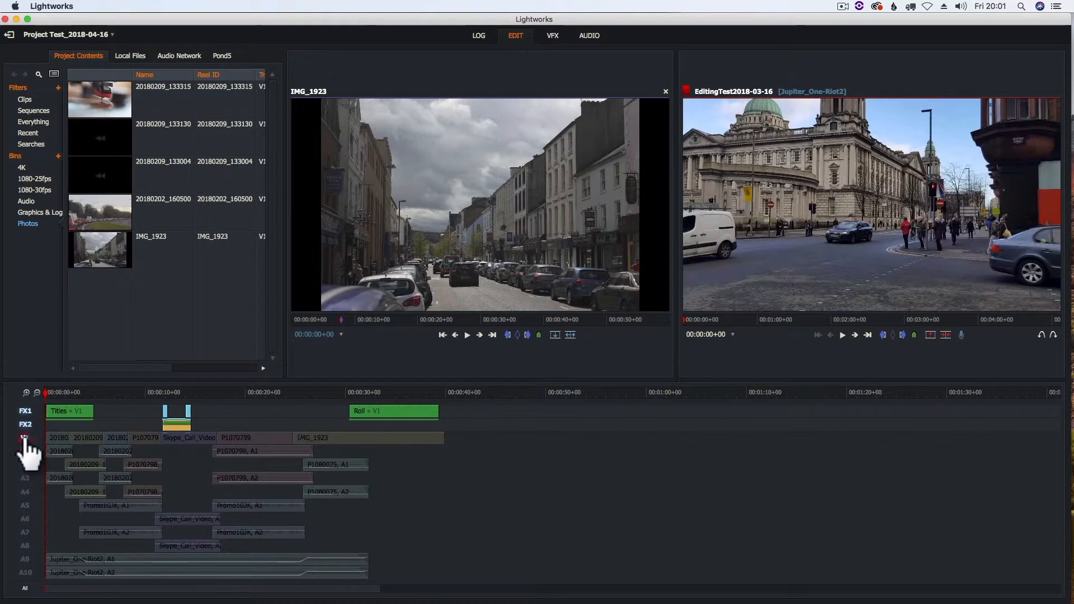
pyautogui.click(24, 451)
pyautogui.click(29, 465)
pyautogui.click(29, 478)
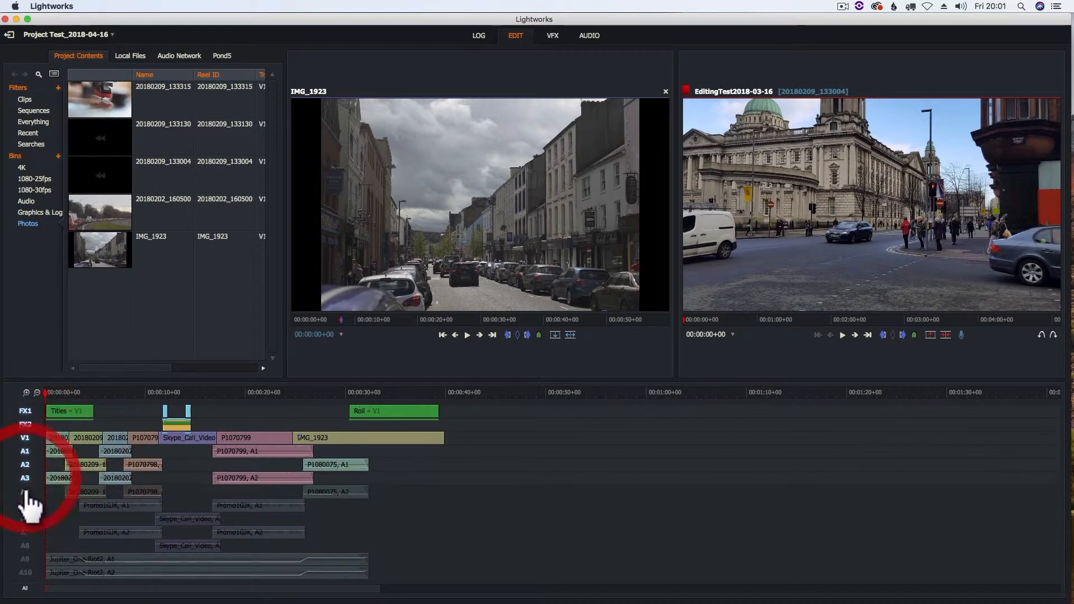
pyautogui.click(29, 492)
pyautogui.click(29, 505)
pyautogui.click(29, 519)
pyautogui.click(29, 532)
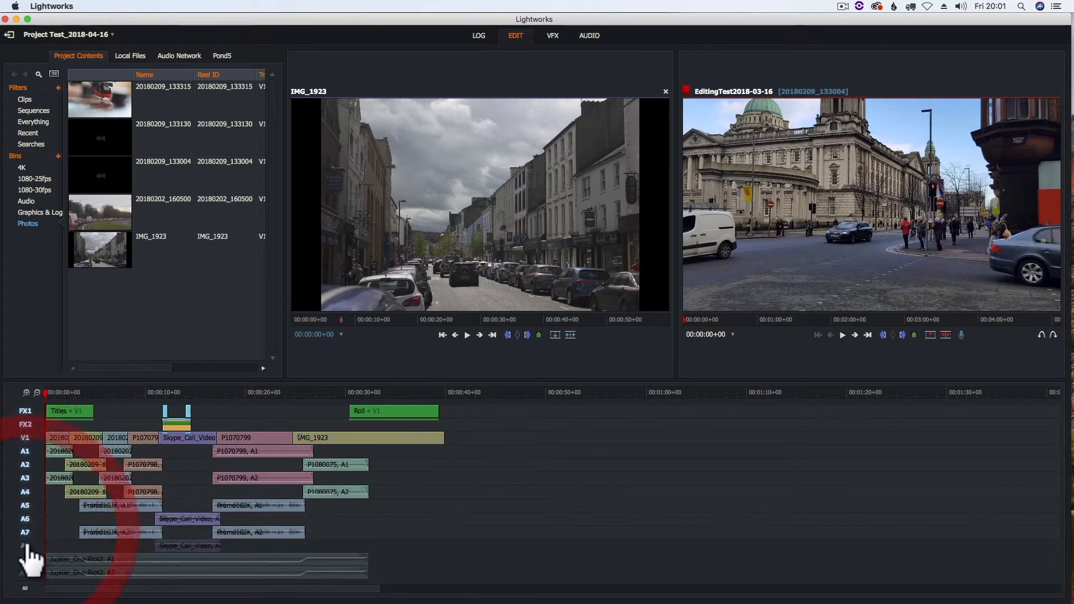
pyautogui.click(29, 546)
pyautogui.click(28, 559)
pyautogui.click(27, 572)
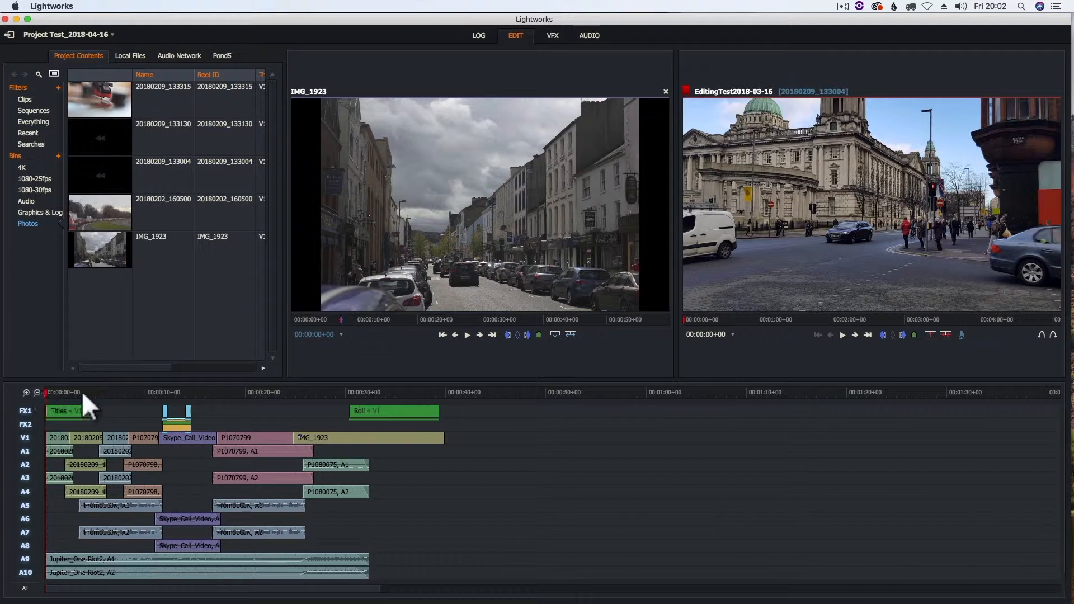
# - Set up a YouTube export of the sequence with the file name EditTest2018-03-16final
pyautogui.click(777, 206)
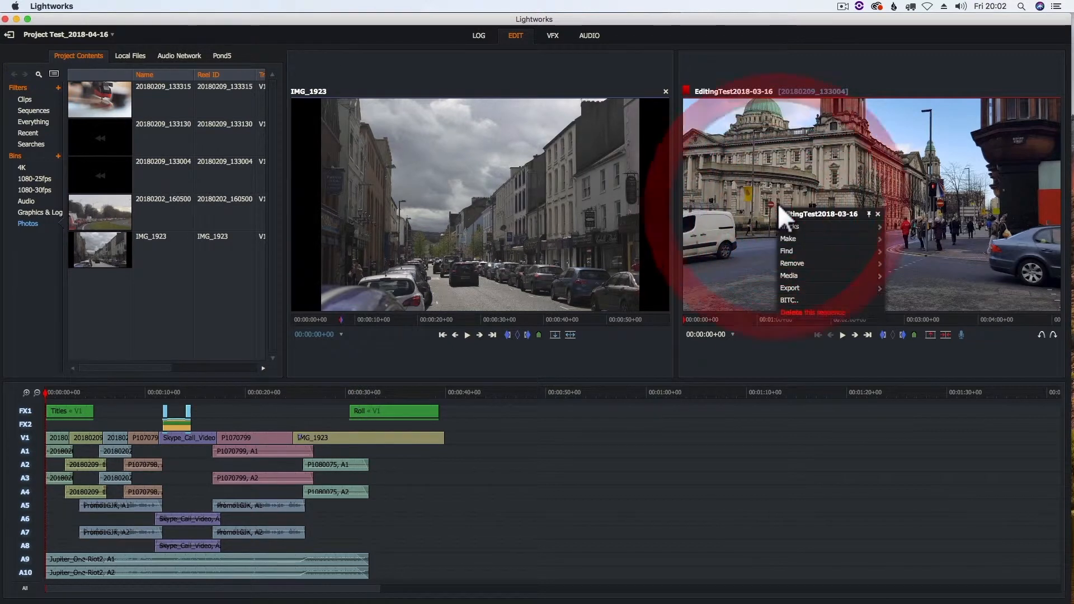
pyautogui.click(800, 288)
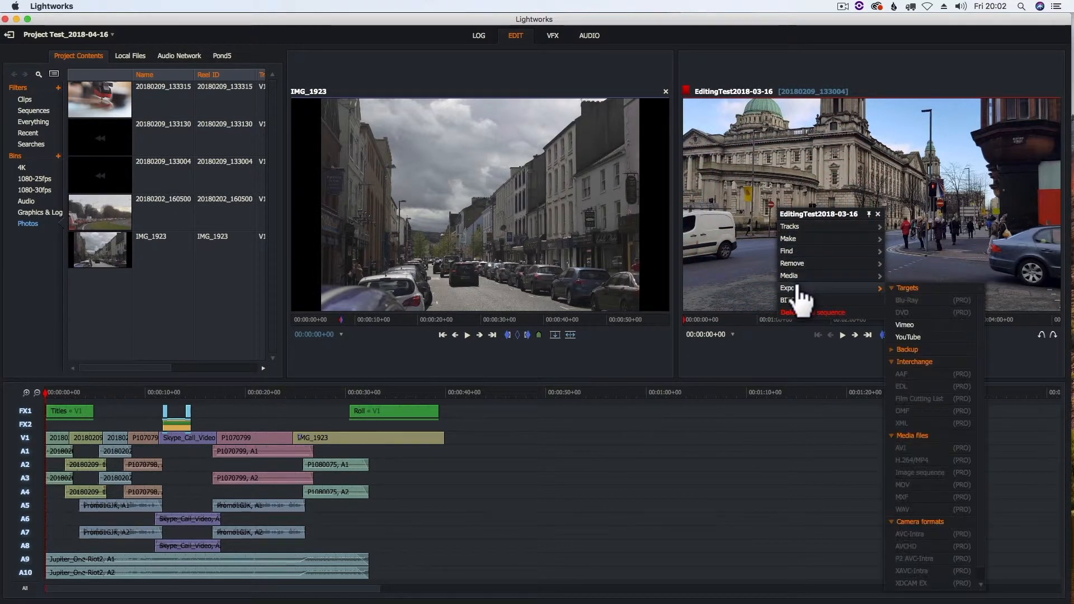
pyautogui.click(908, 337)
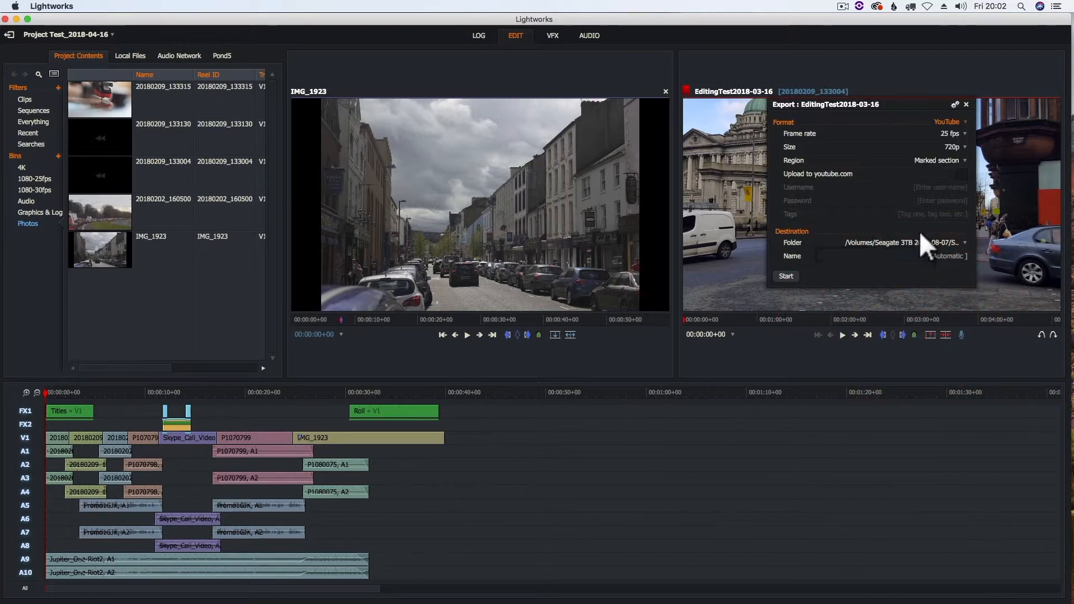
pyautogui.click(957, 258)
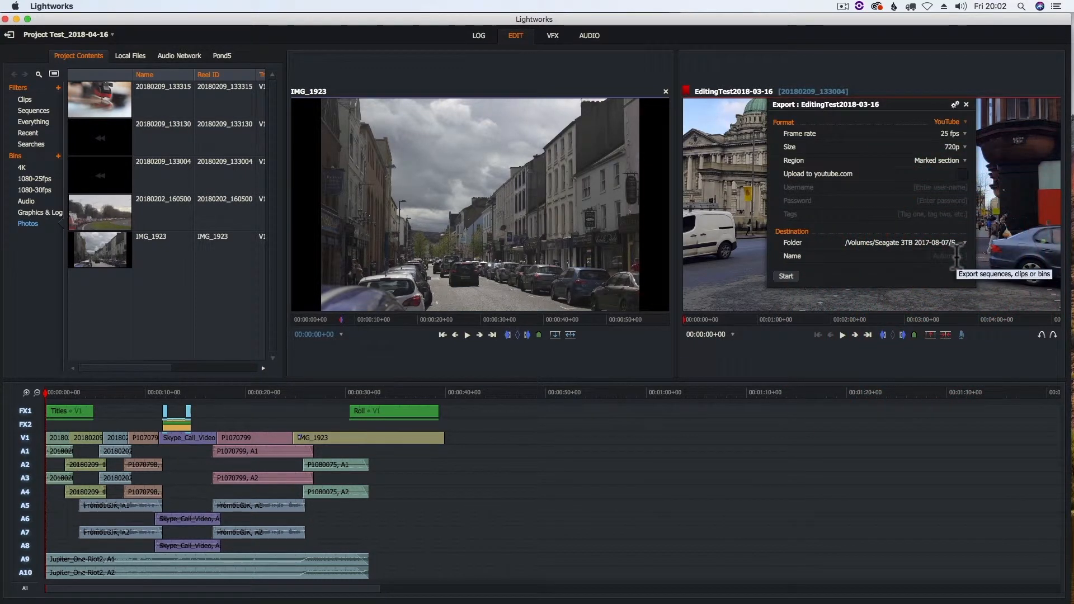
pyautogui.write('Ed')
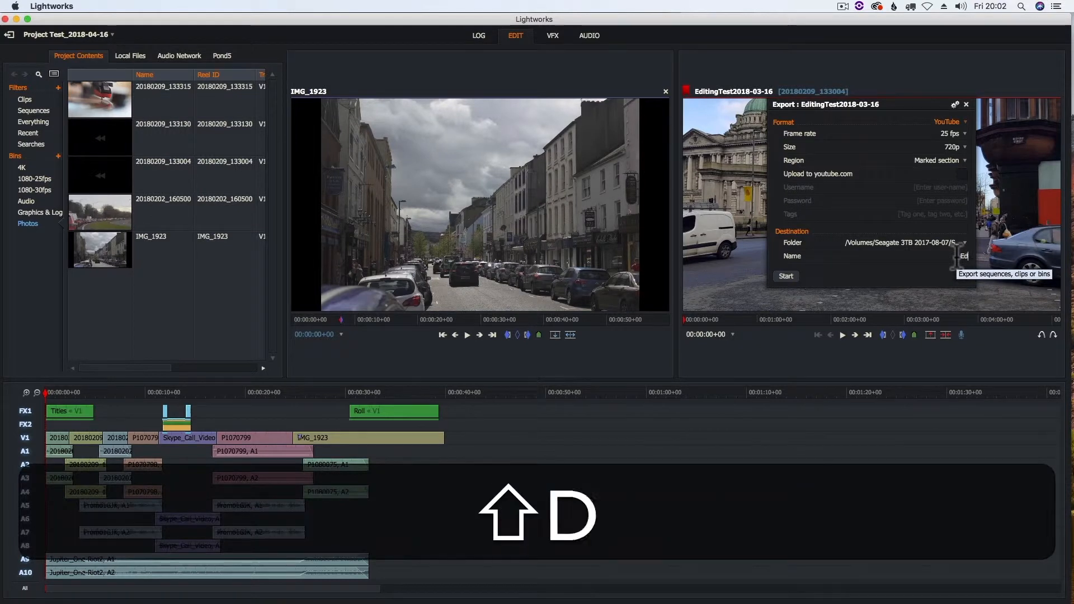
pyautogui.write('itTest2018-03-16')
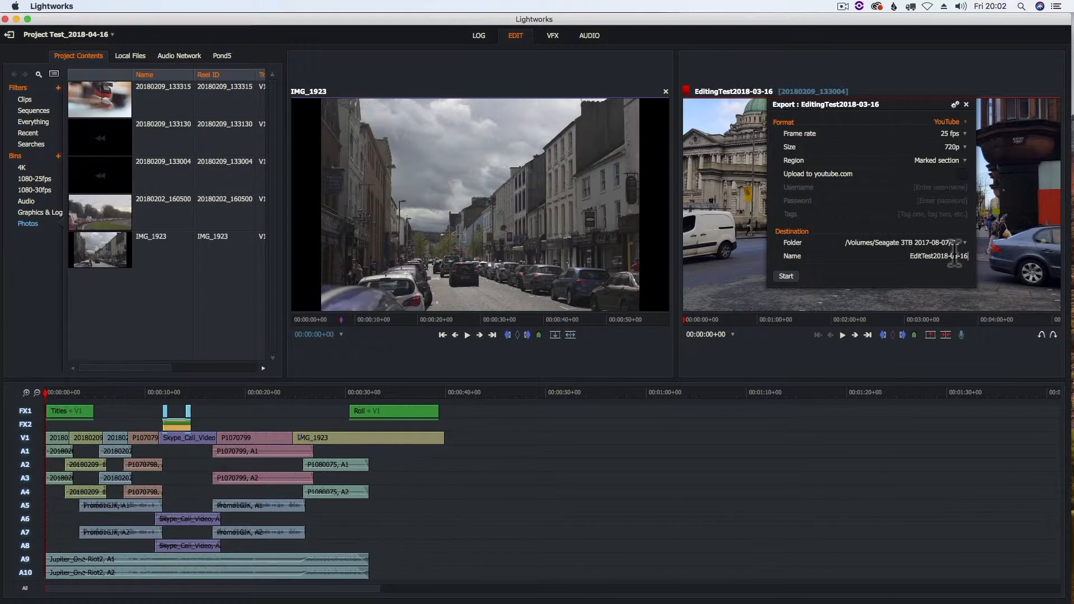
pyautogui.write('final')
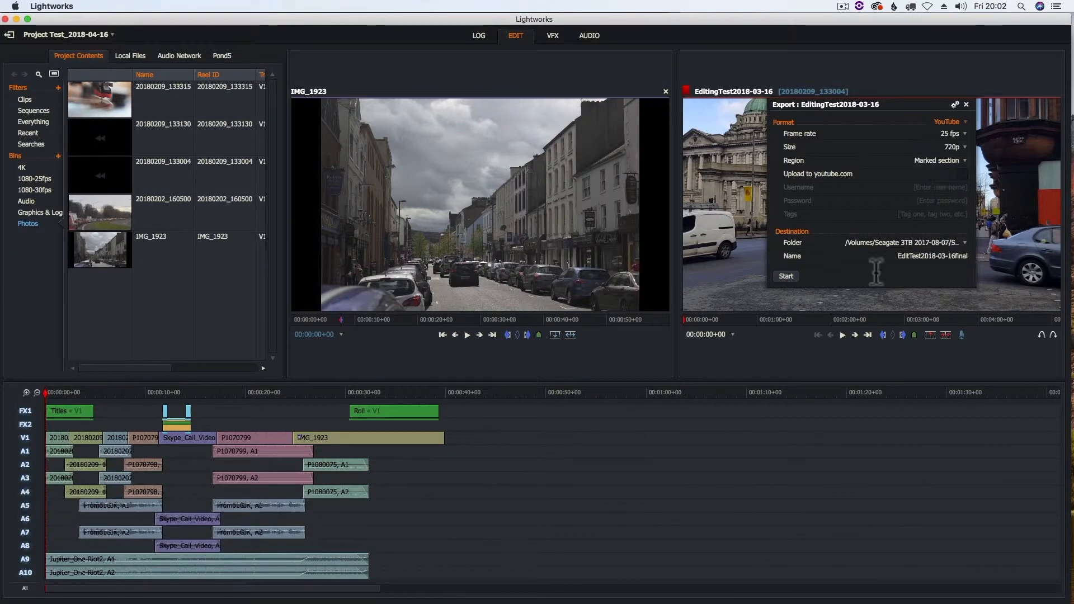
# - Set the export region to Ignore leading/trailing black and start the export
pyautogui.click(951, 160)
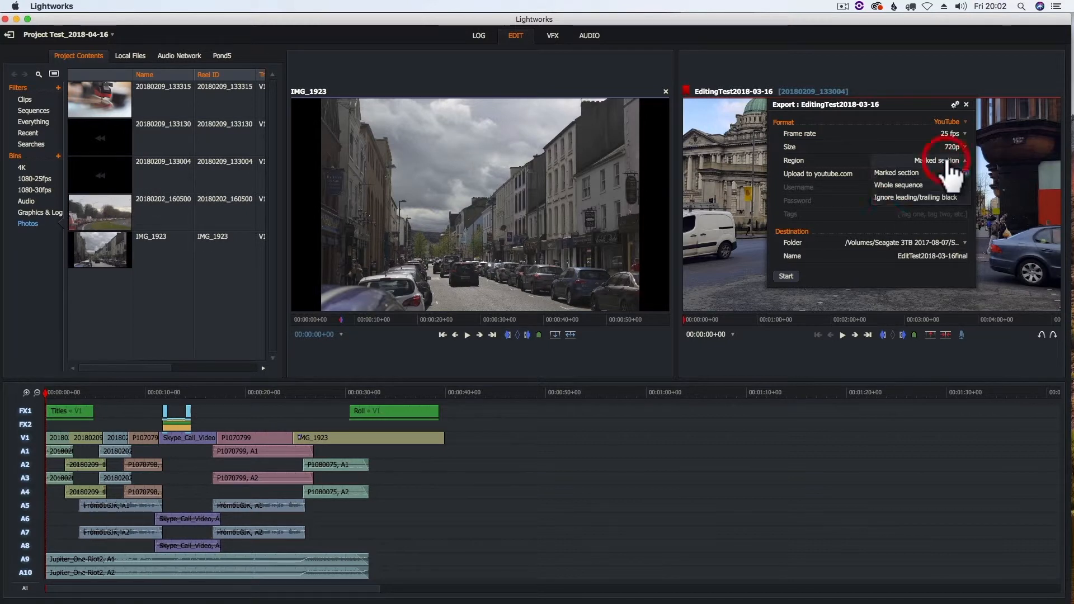
pyautogui.click(892, 198)
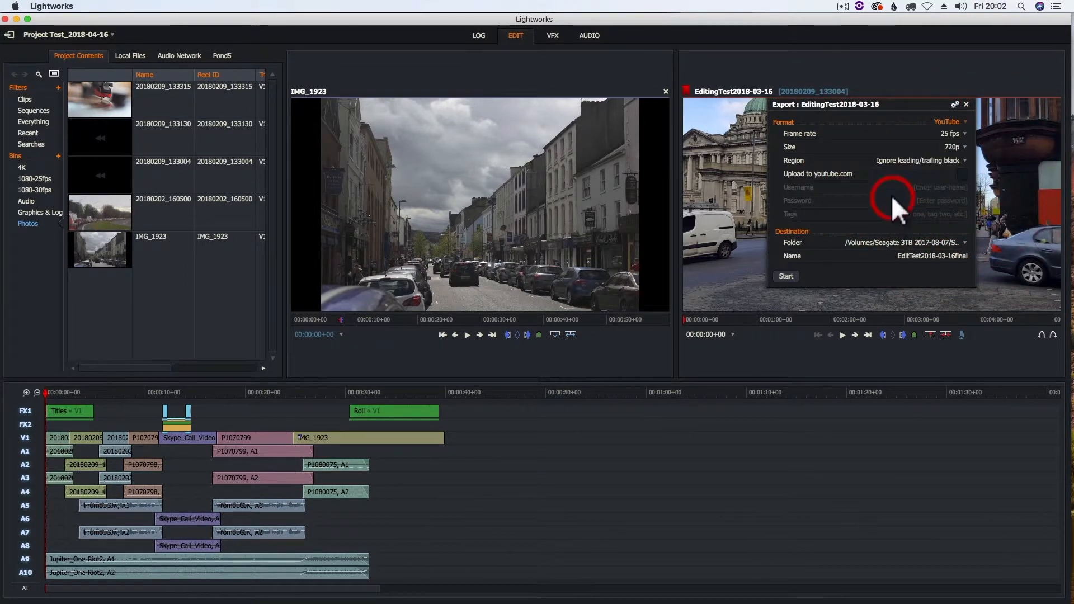
pyautogui.click(792, 278)
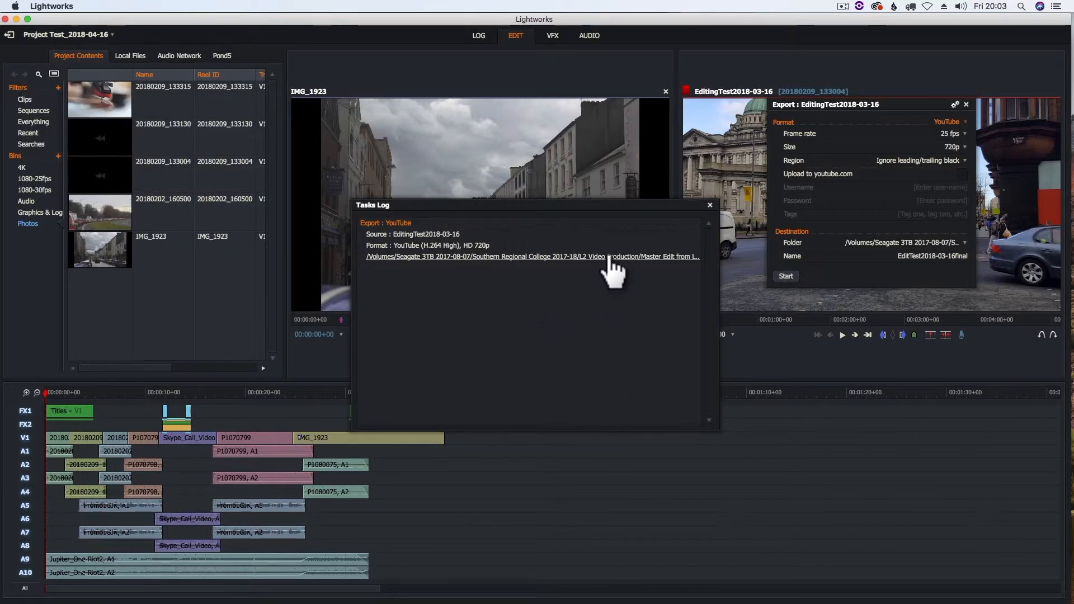
# - Reveal the exported file from the Tasks Log, open EditTest2018-03-16final.mp4 in MPEG Streamclip and enlarge the player window
pyautogui.click(617, 257)
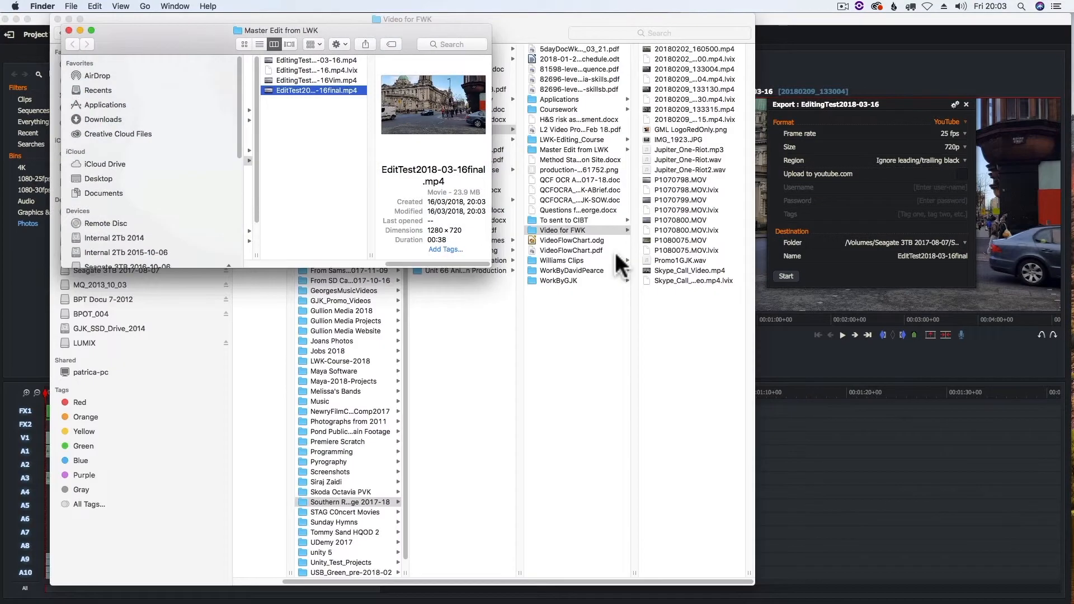
pyautogui.doubleClick(316, 87)
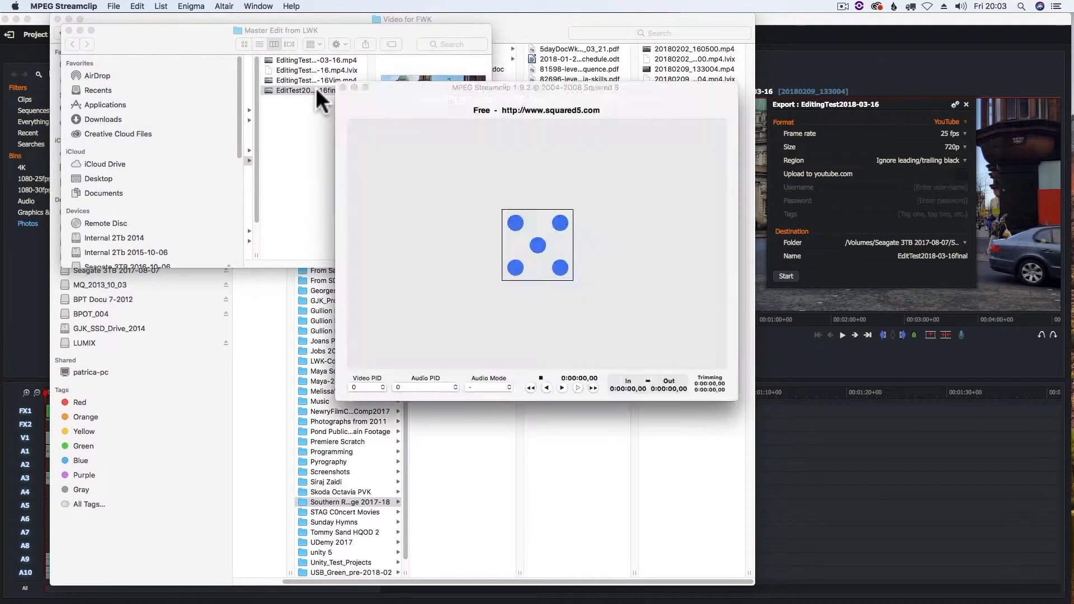
pyautogui.moveTo(426, 93); pyautogui.dragTo(153, 22)
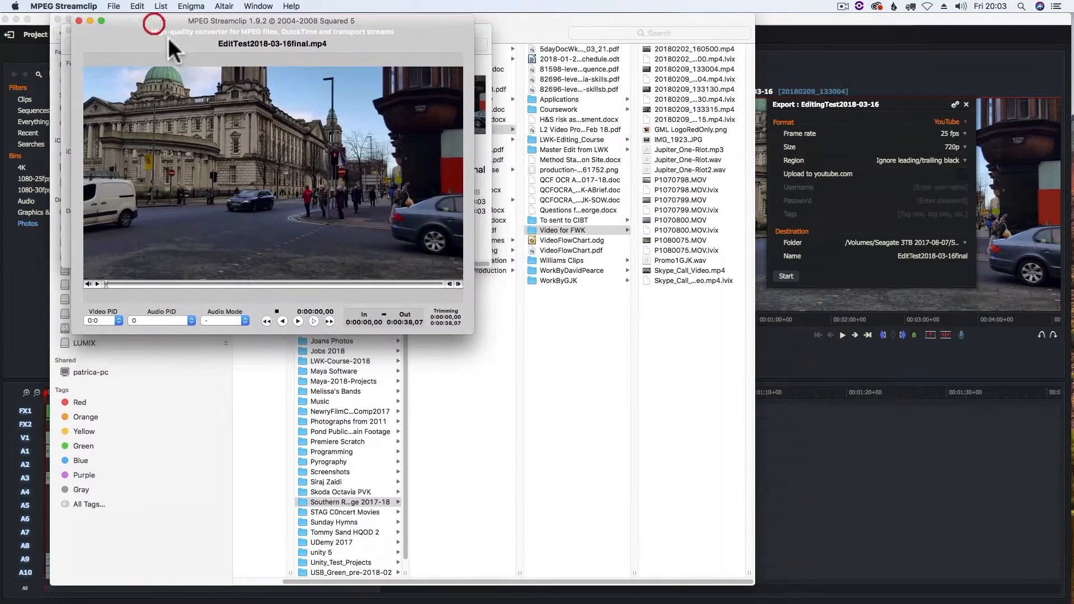
pyautogui.moveTo(469, 333); pyautogui.dragTo(975, 584)
# - Play the exported video through to the rolling credits, and return to about 14 seconds to recheck the interview shot
pyautogui.click(582, 572)
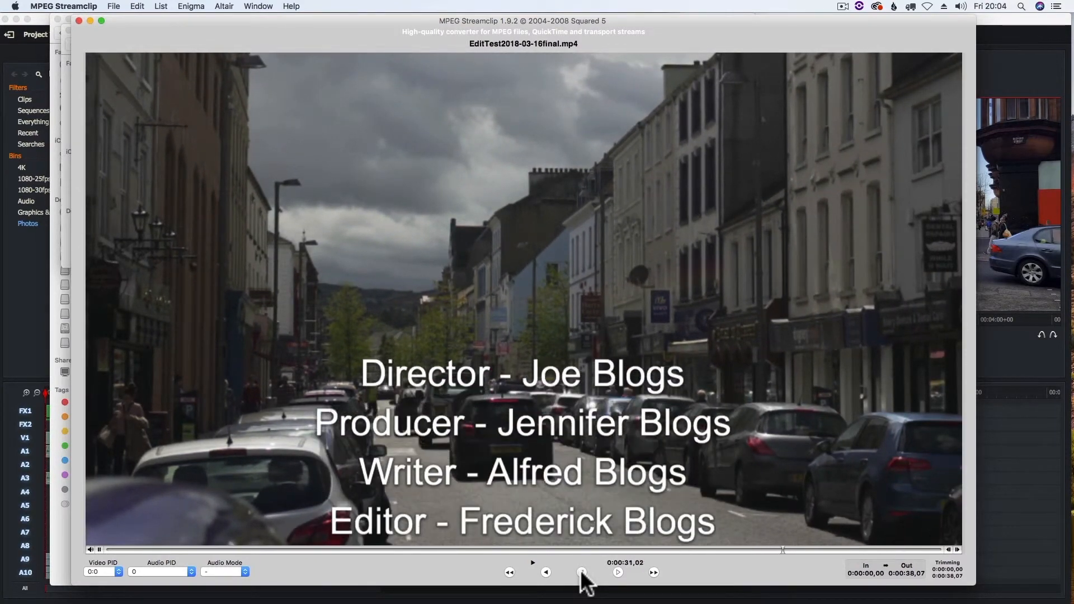
pyautogui.click(580, 570)
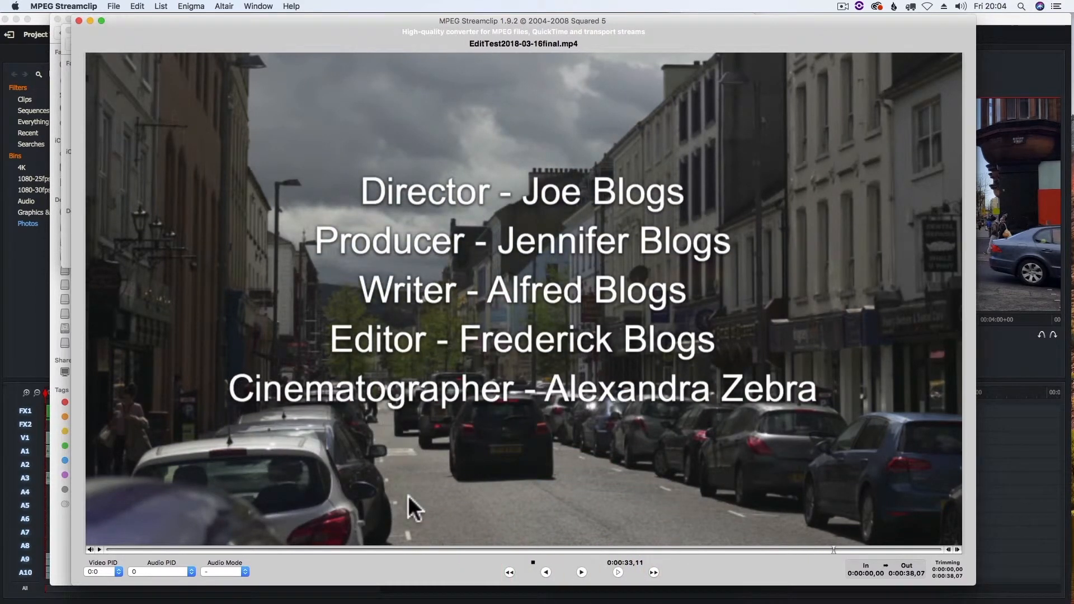
pyautogui.moveTo(424, 548)
pyautogui.mouseDown()
pyautogui.moveTo(340, 548)
pyautogui.moveTo(419, 547)
pyautogui.mouseUp()
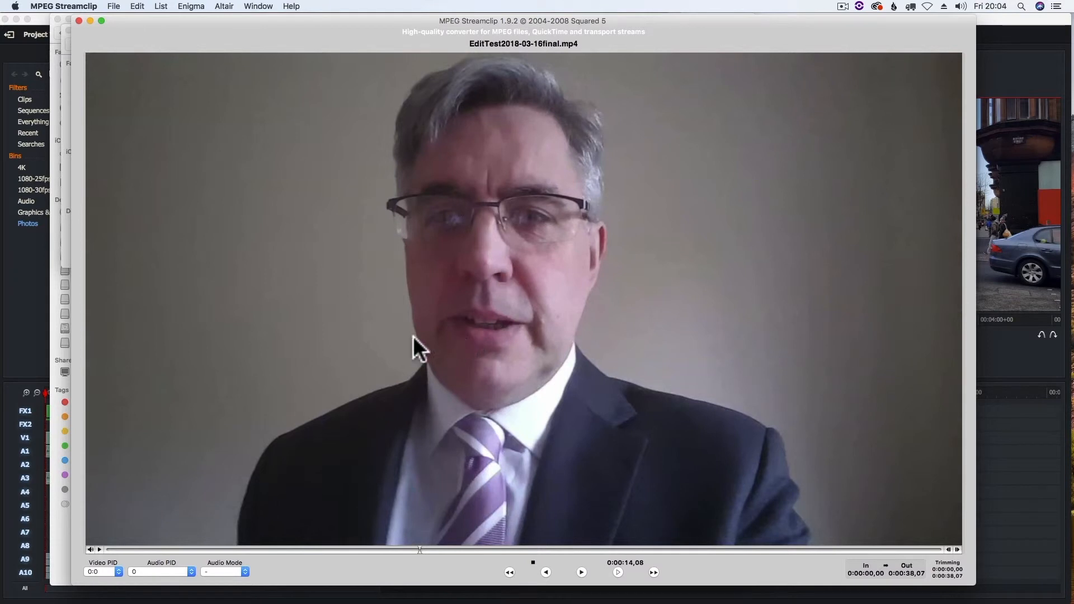